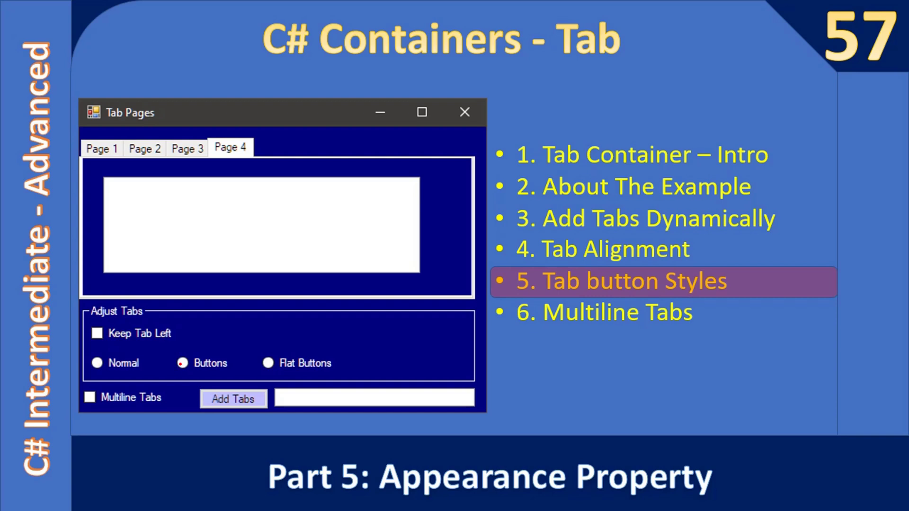
Step: Advance the slide show to the Tab Button Styles slide with the radNormal handler code
right_click(184, 366)
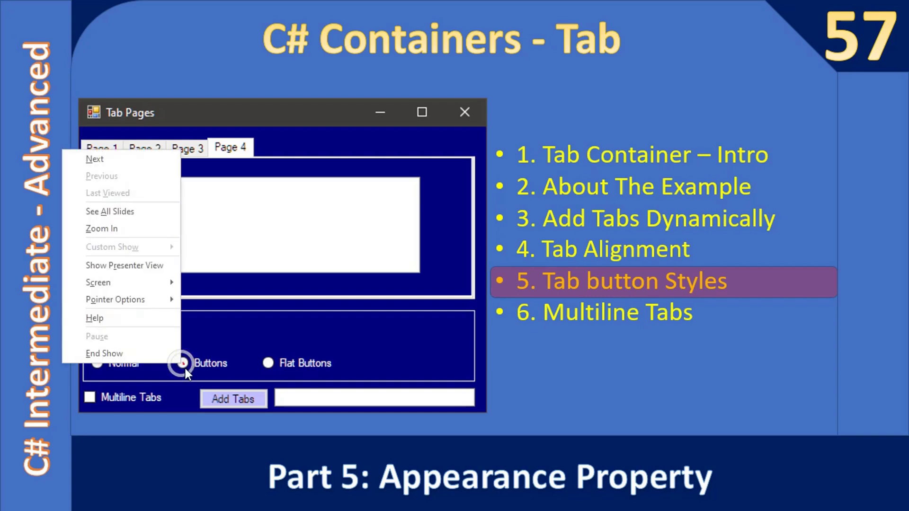
key(Escape)
click(183, 363)
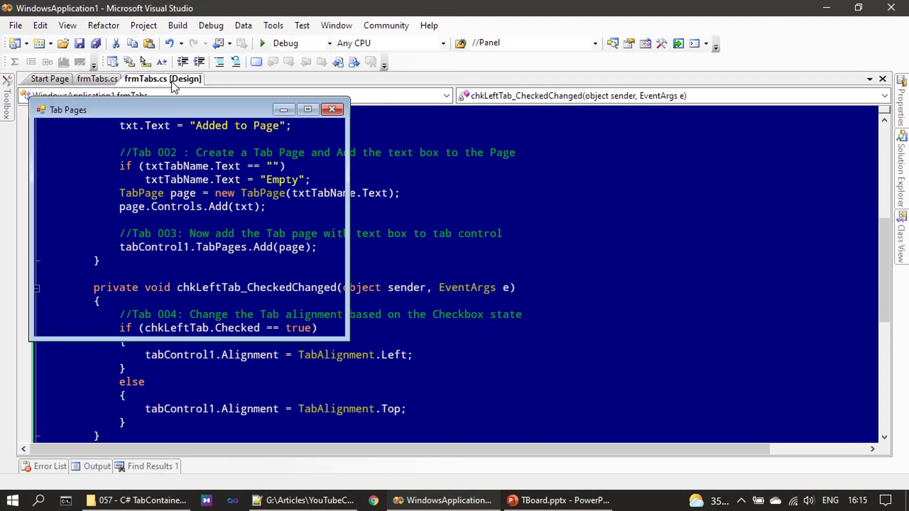
Step: Generate an empty CheckedChanged handler for the radNormal radio button from its Events list
click(62, 300)
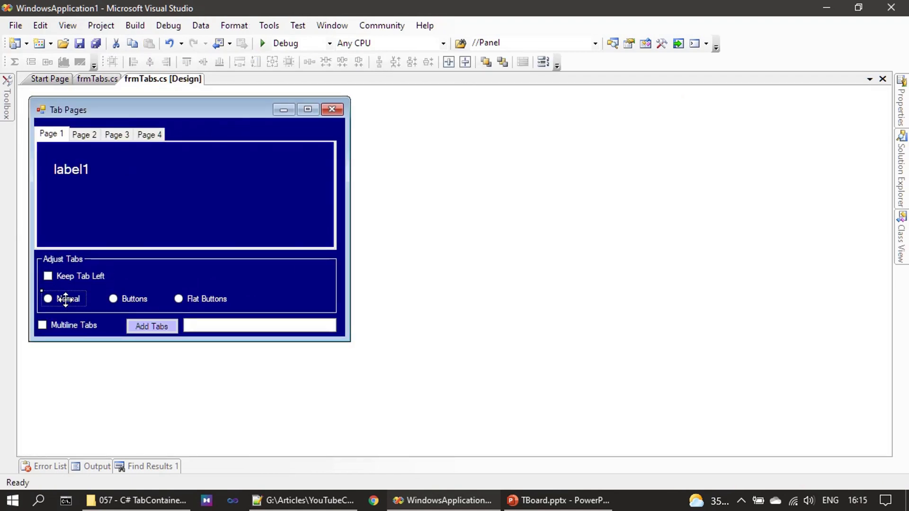
right_click(66, 301)
click(59, 290)
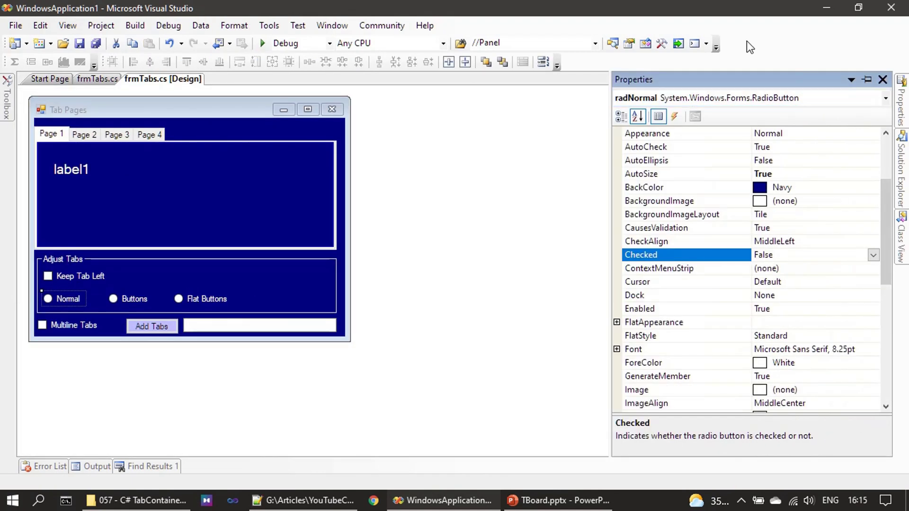
click(679, 115)
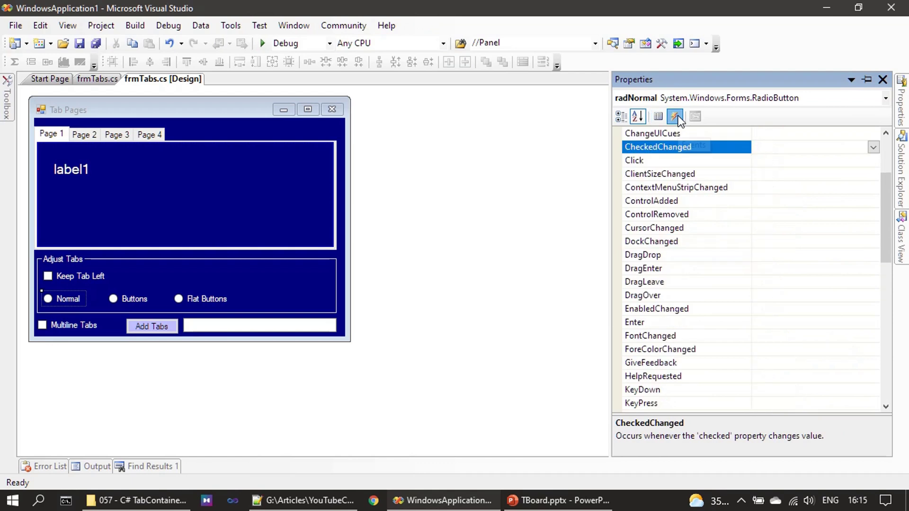
click(774, 146)
double_click(773, 147)
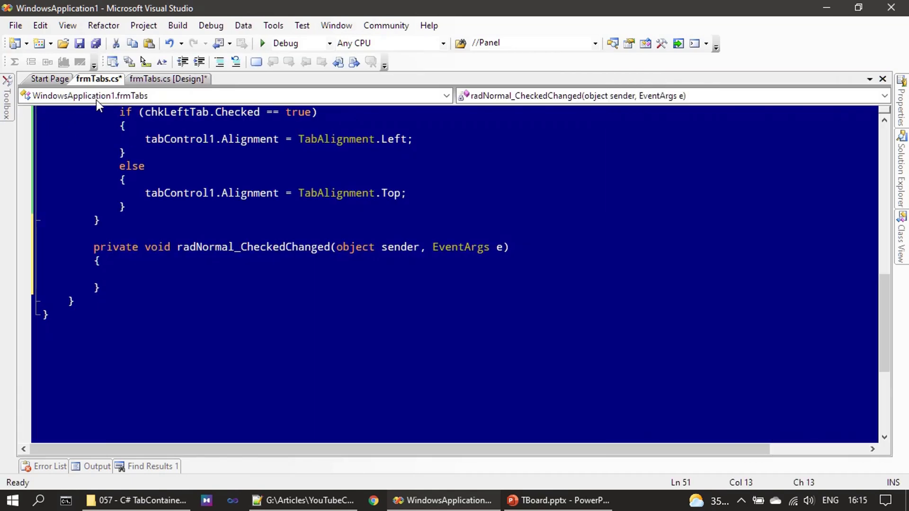
Step: Generate an empty CheckedChanged handler for the radButton radio button
click(158, 84)
click(116, 302)
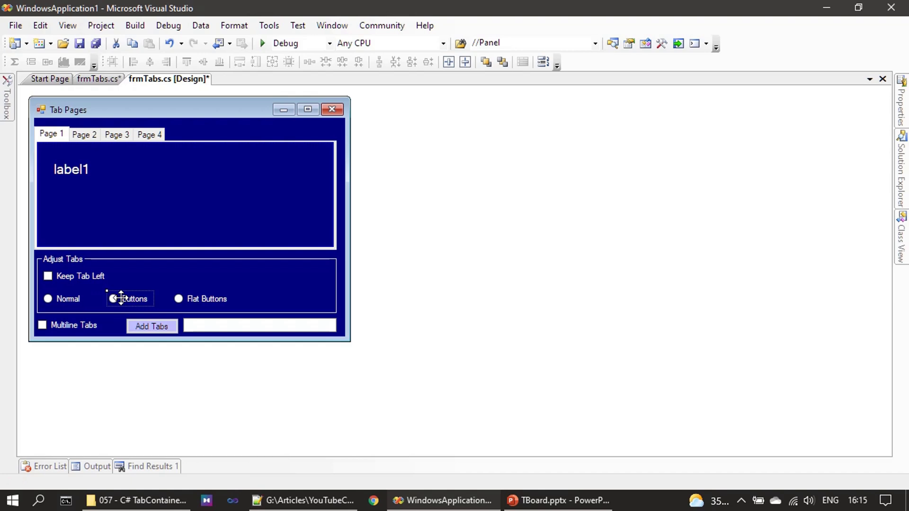
right_click(117, 301)
click(85, 288)
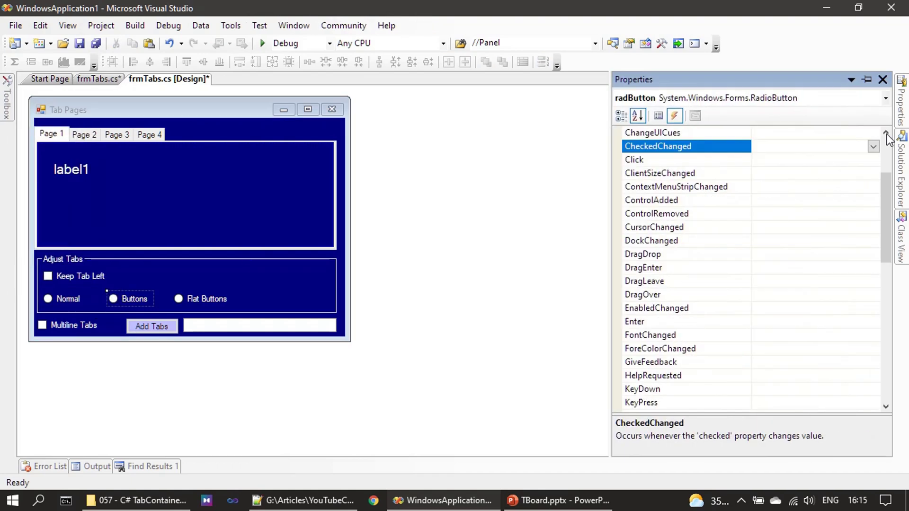
click(767, 145)
double_click(767, 144)
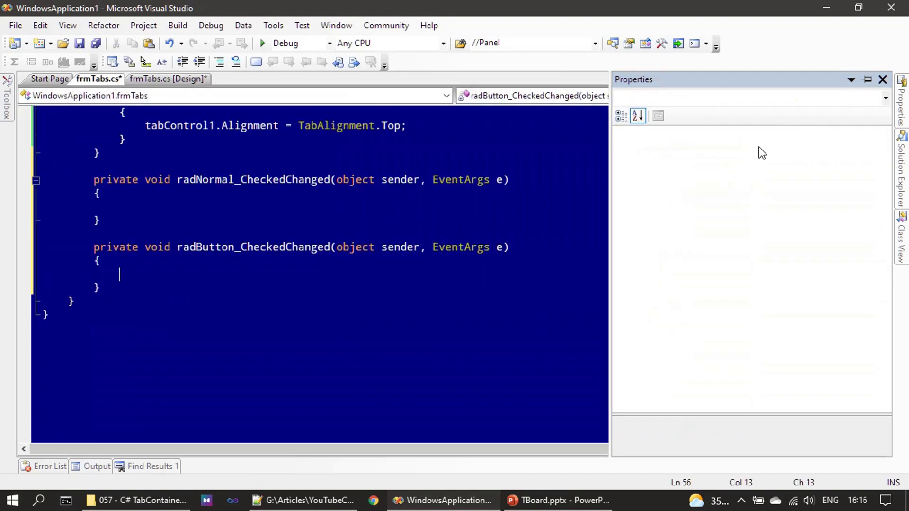
Step: Generate an empty CheckedChanged handler for the radFlat radio button
click(183, 80)
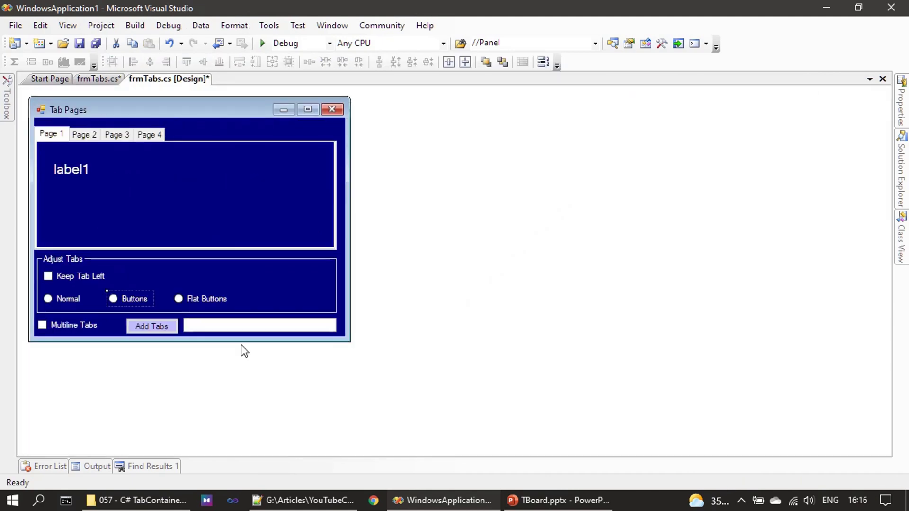
click(195, 298)
right_click(195, 299)
click(151, 289)
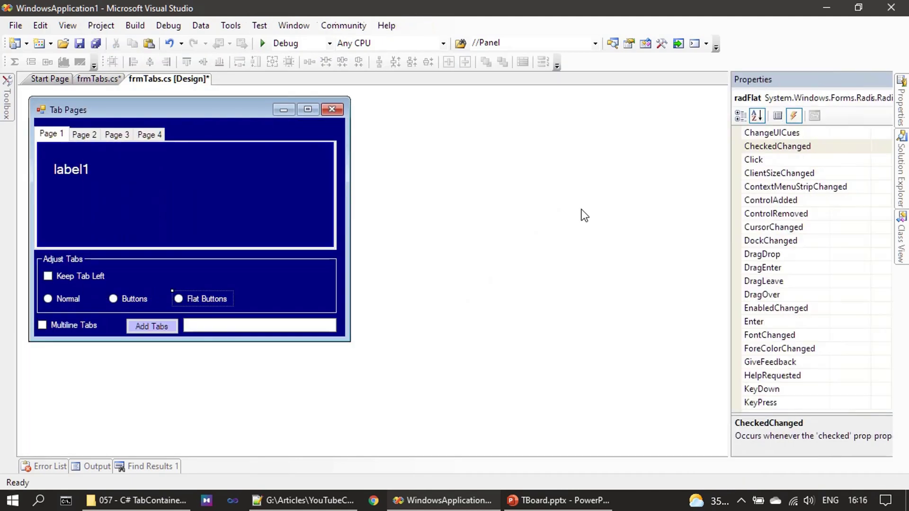
double_click(813, 146)
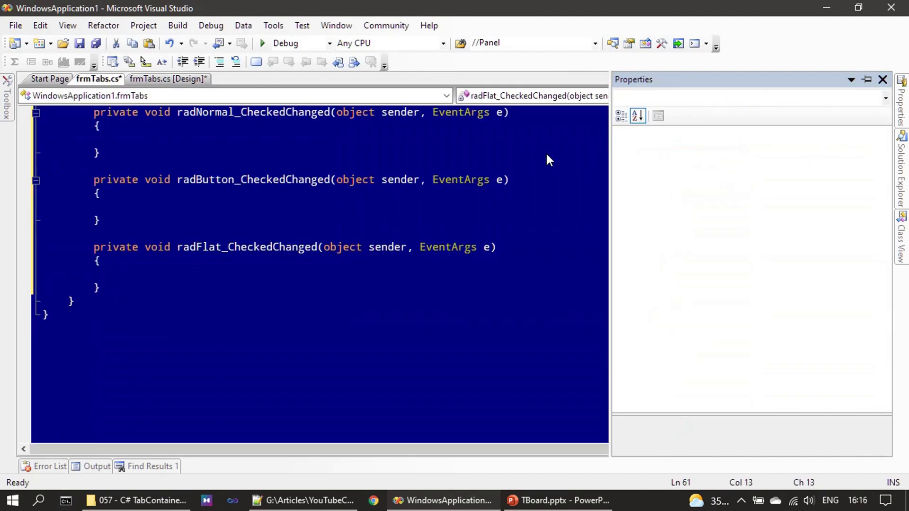
scroll(483, 433, up, 3)
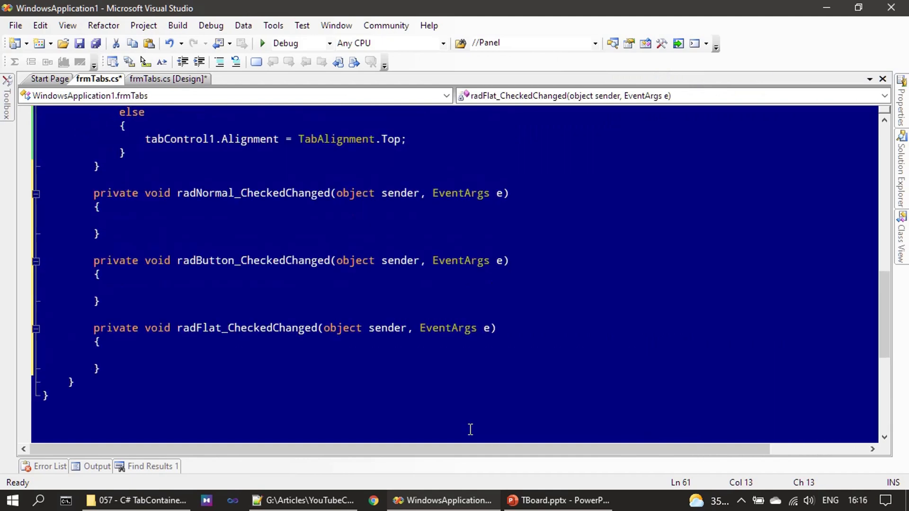
Step: Paste the Tab 005 look and feel comment above the radio handlers
click(108, 224)
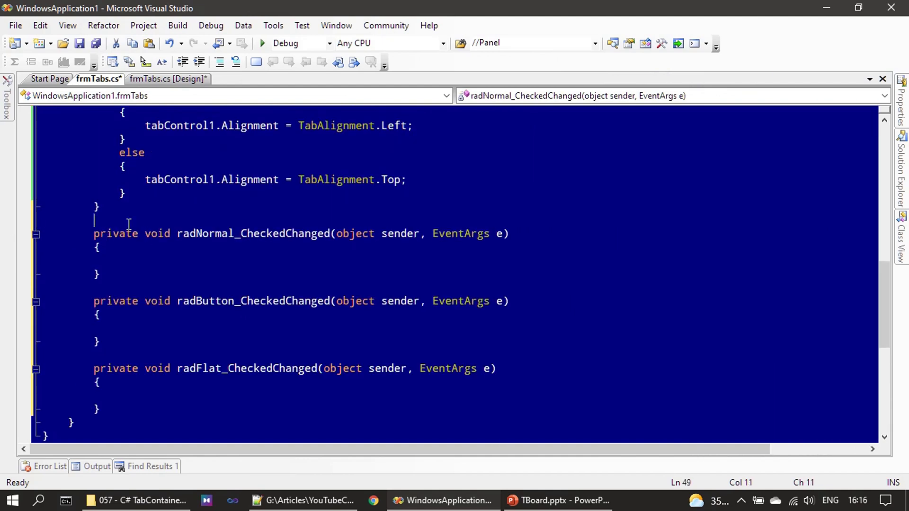
key(shift+Home)
key(Return)
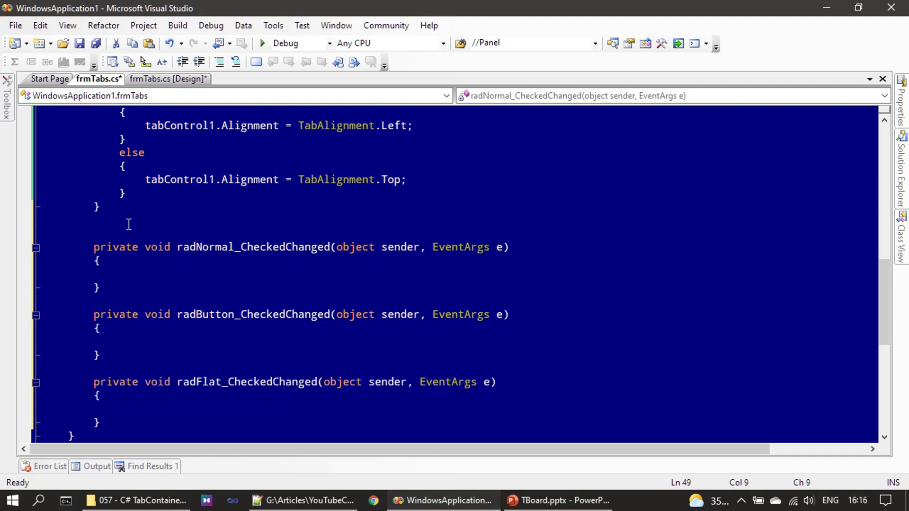
text(//Tab 005: Set the Tab look and Feel)
scroll(427, 355, down, 2)
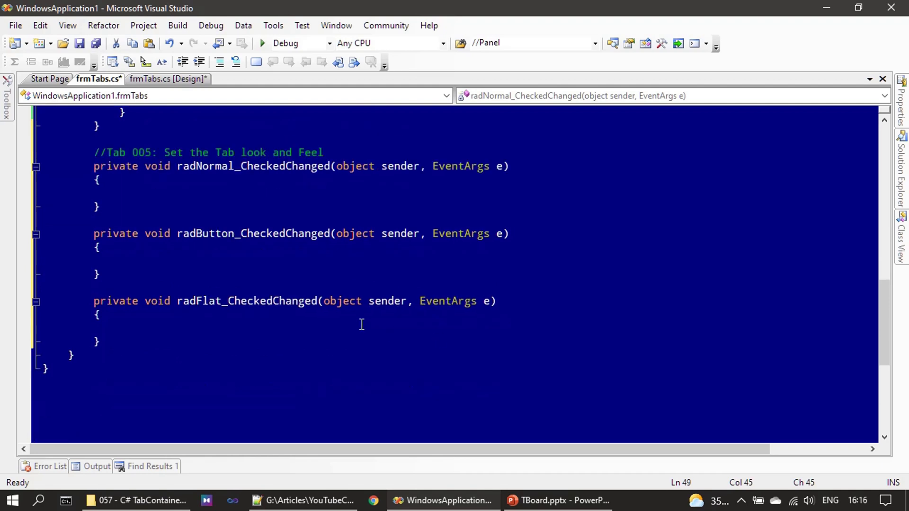
scroll(320, 305, up, 1)
Step: Paste the Checked test and Appearance assignment into the radNormal, radButton and radFlat handlers
click(123, 241)
key(shift+Home)
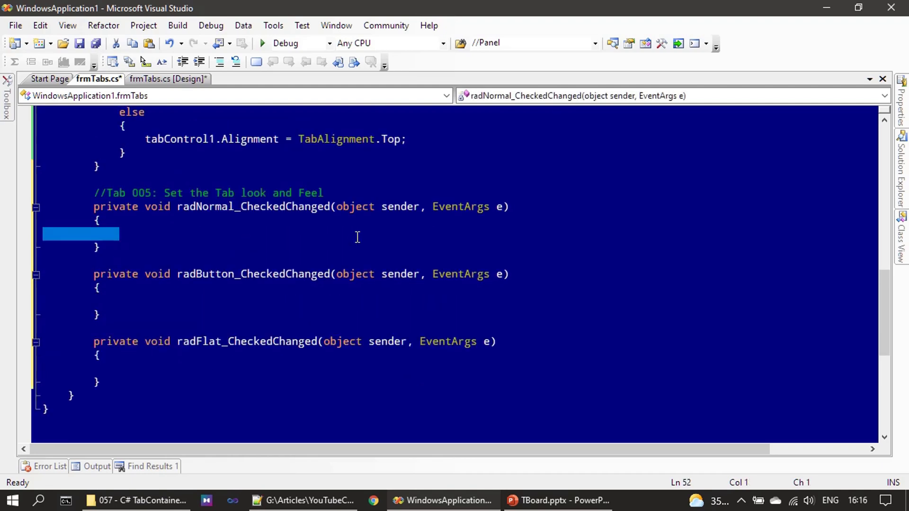
key(Delete)
text(if (radNormal.Checked == true)                 tabControl1.Appearance = TabAppearance.Normal;)
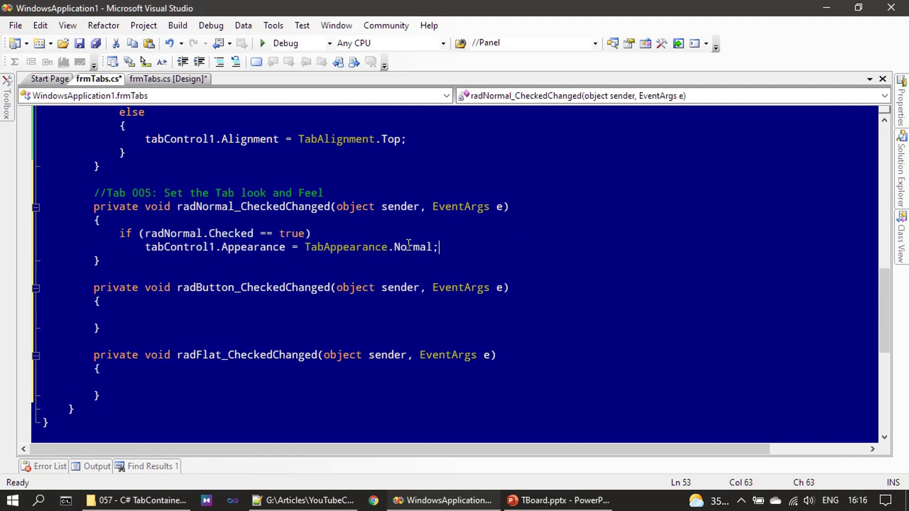
click(261, 314)
key(shift+Home)
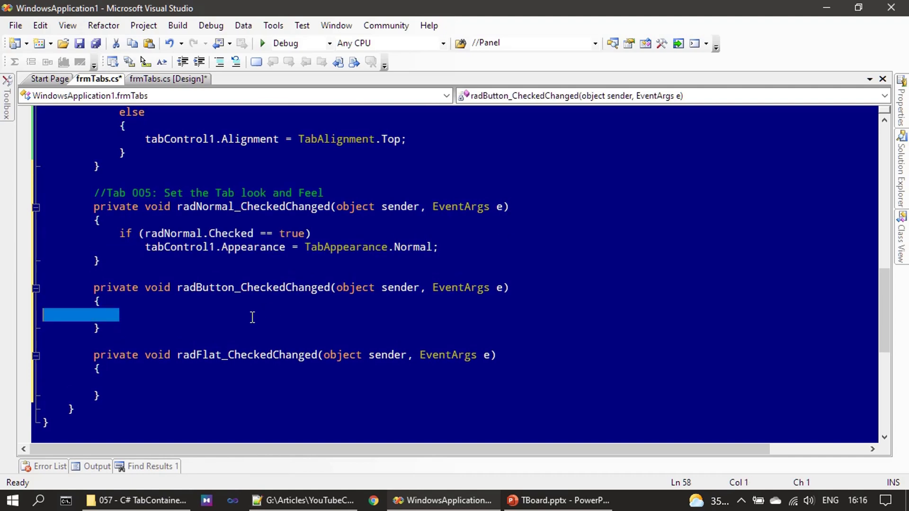
text(if (radNormal.Checked == true)                 tabControl1.Appearance = TabAppearance.Normal;)
click(165, 400)
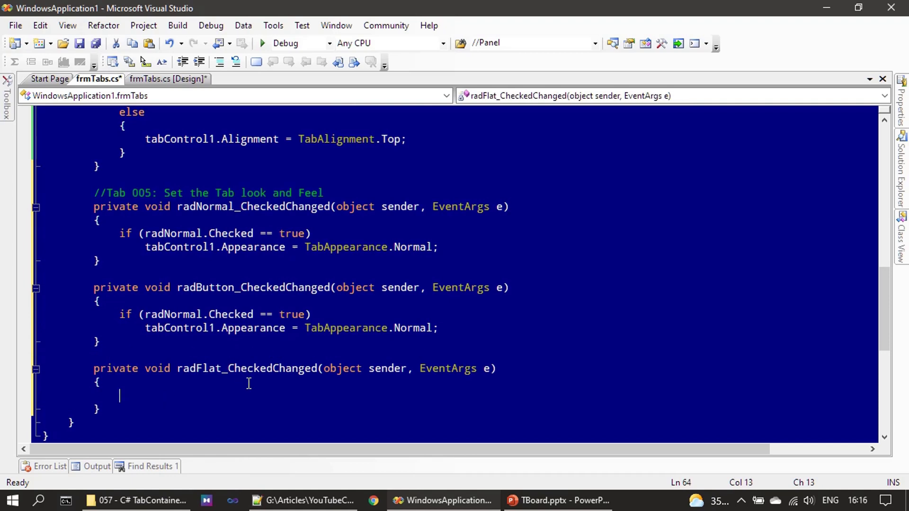
key(shift+Home)
text(if (radNormal.Checked == true)                 tabControl1.Appearance = TabAppearance.Normal;)
Step: Change radButton's Appearance to Buttons and radFlat's to FlatButtons, then save and run
double_click(407, 328)
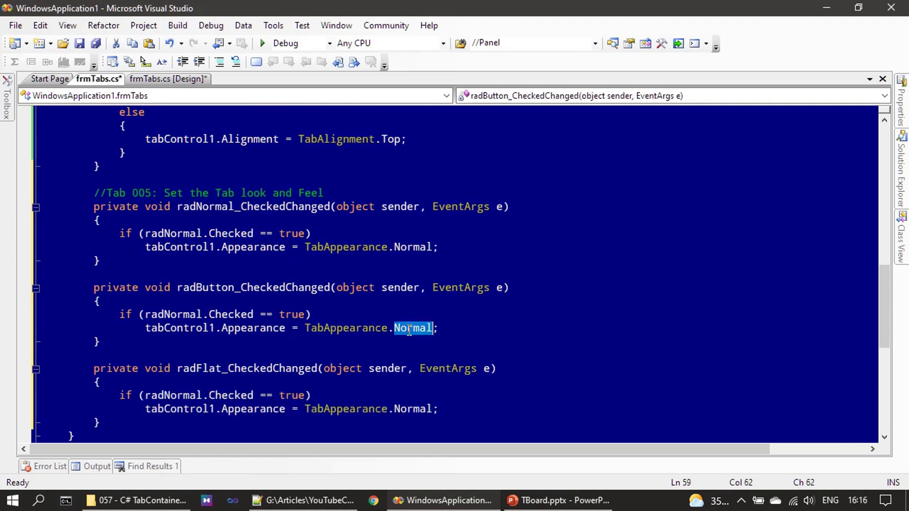
key(BackSpace)
key(BackSpace)
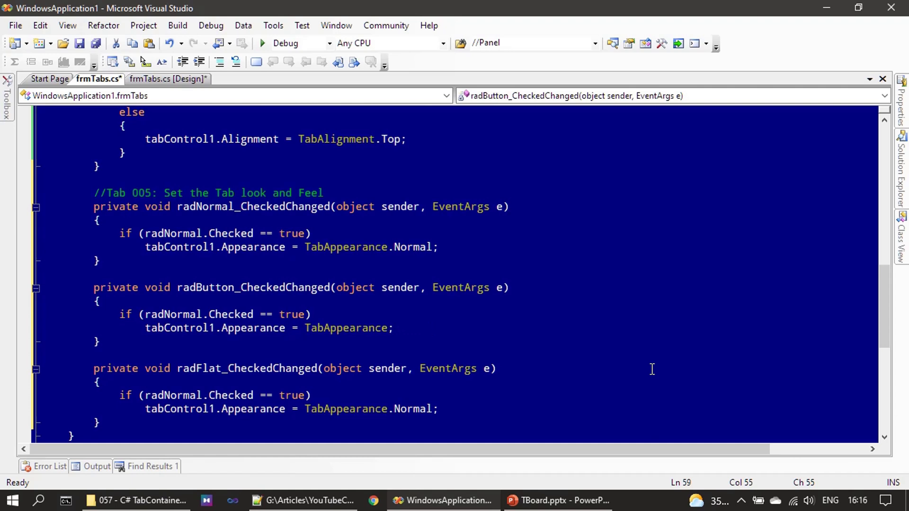
text(.)
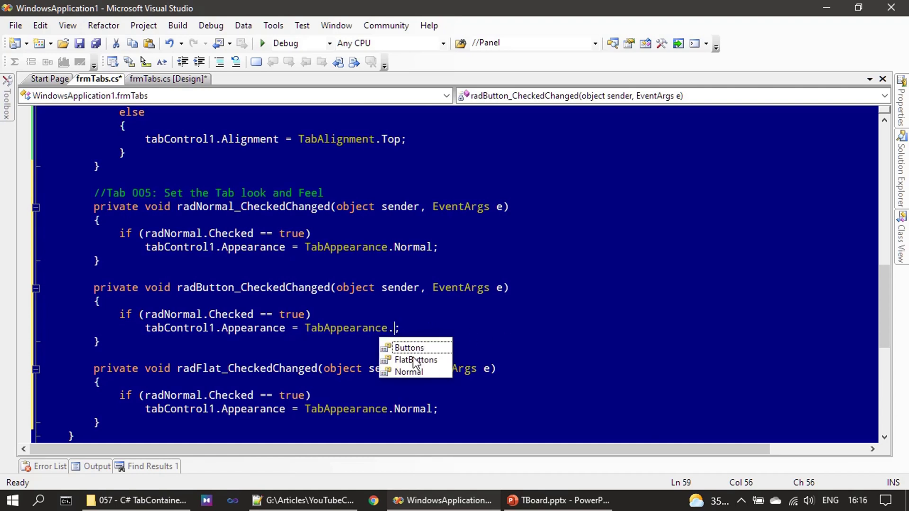
double_click(409, 349)
click(411, 410)
double_click(410, 409)
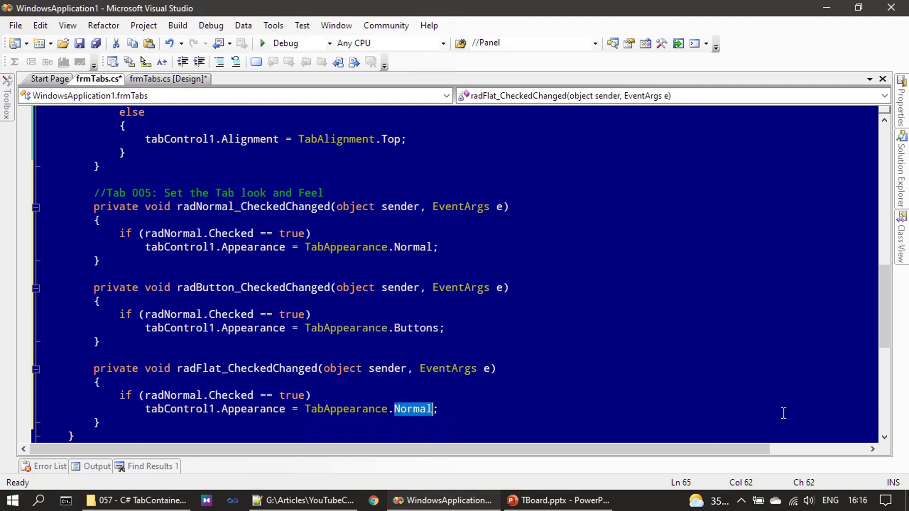
key(BackSpace)
key(BackSpace)
text(.)
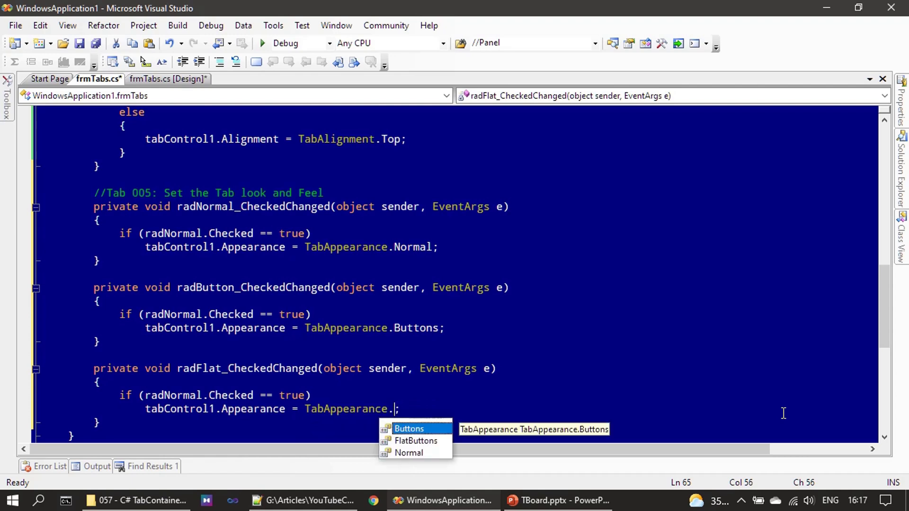
double_click(418, 437)
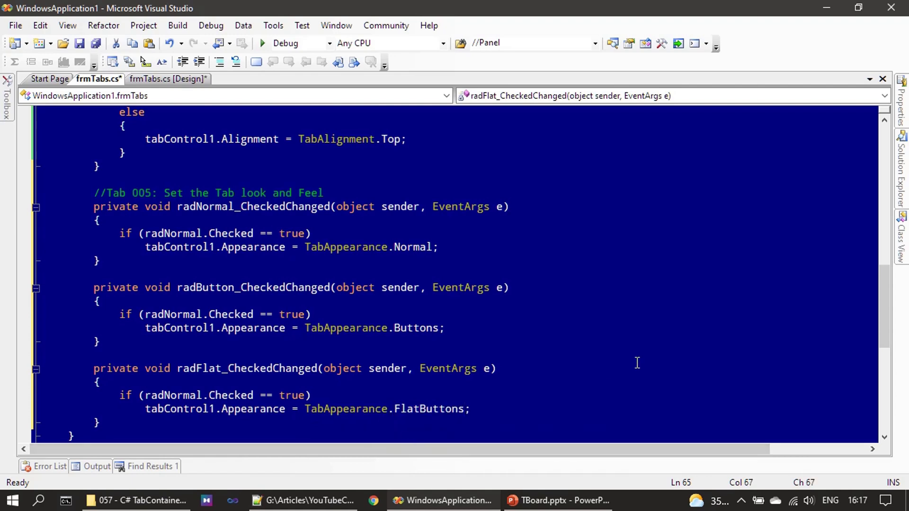
key(ctrl+s)
click(265, 50)
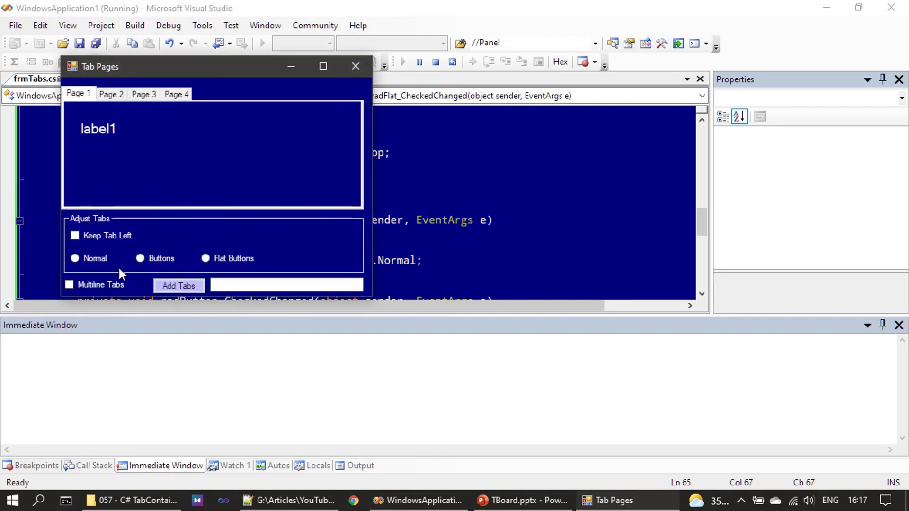
Step: Try the Normal, Buttons and Flat Buttons styles in the running form, then close it
click(82, 258)
click(157, 256)
click(231, 258)
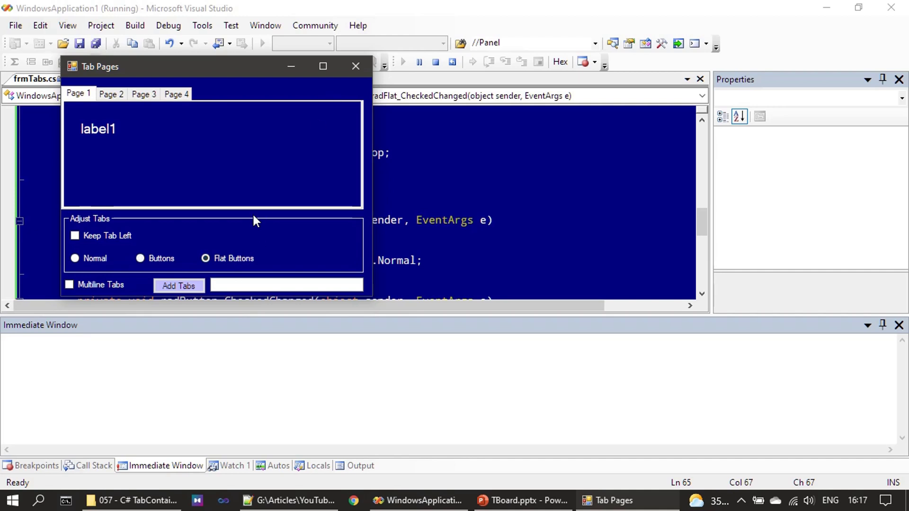
click(351, 67)
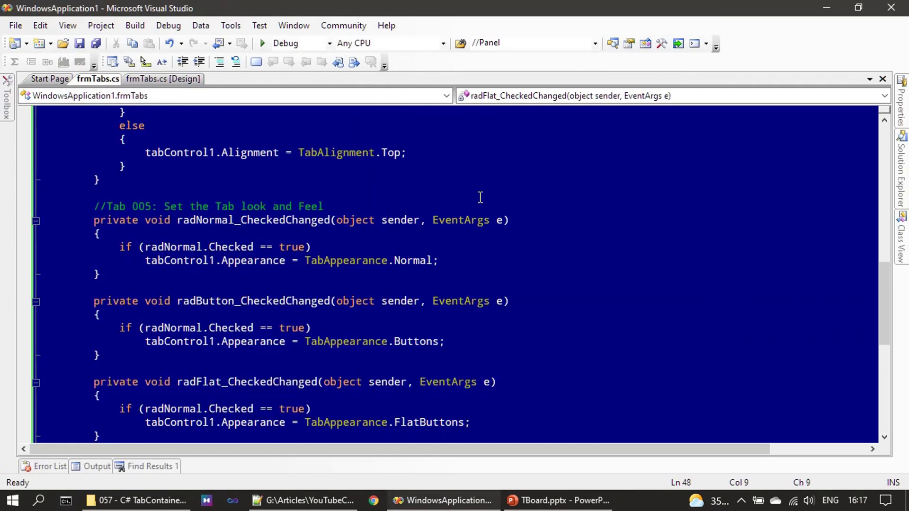
key(shift+Home)
scroll(473, 187, down, 2)
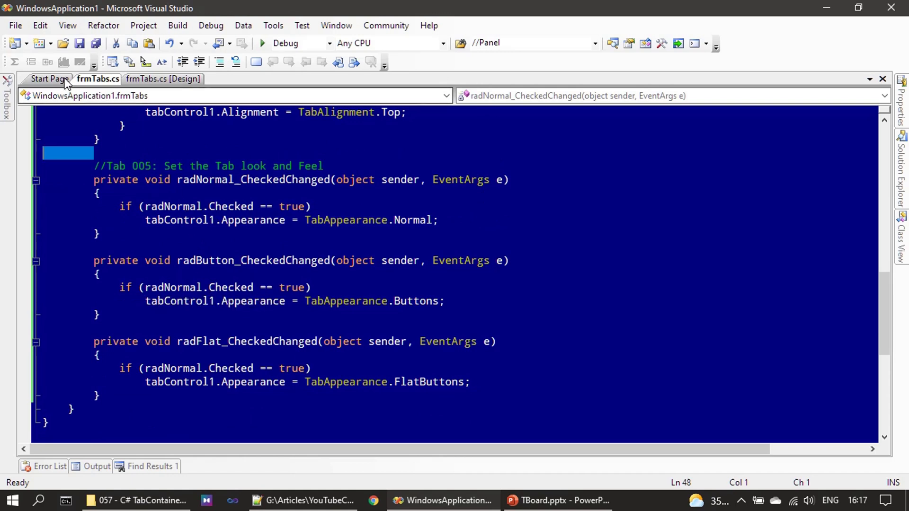
click(146, 79)
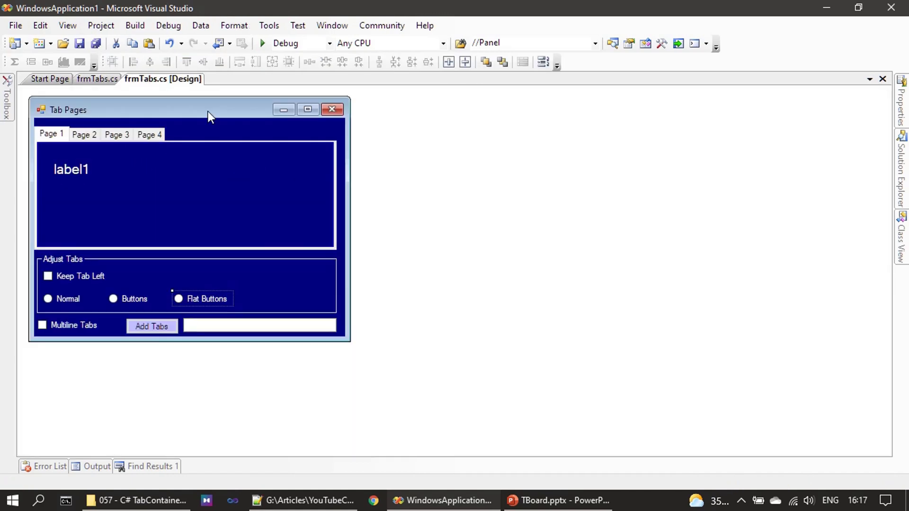
right_click(139, 292)
click(70, 288)
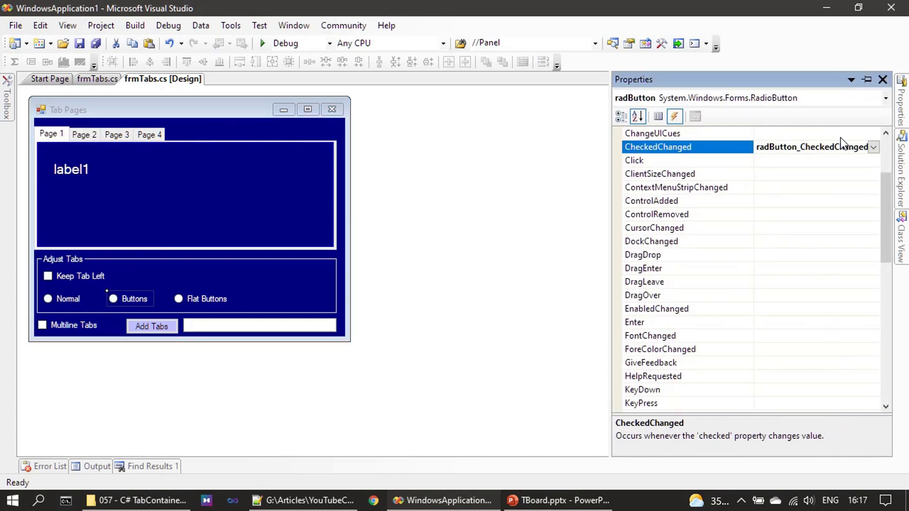
click(658, 116)
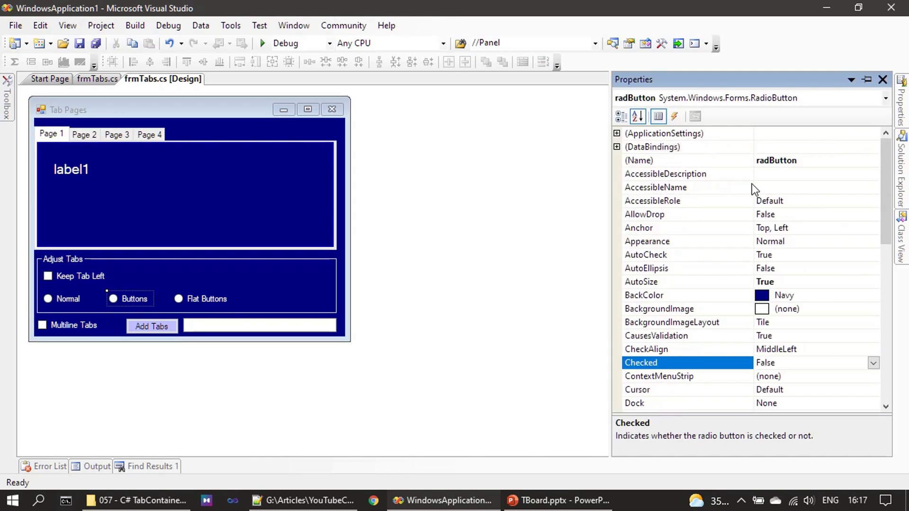
click(801, 165)
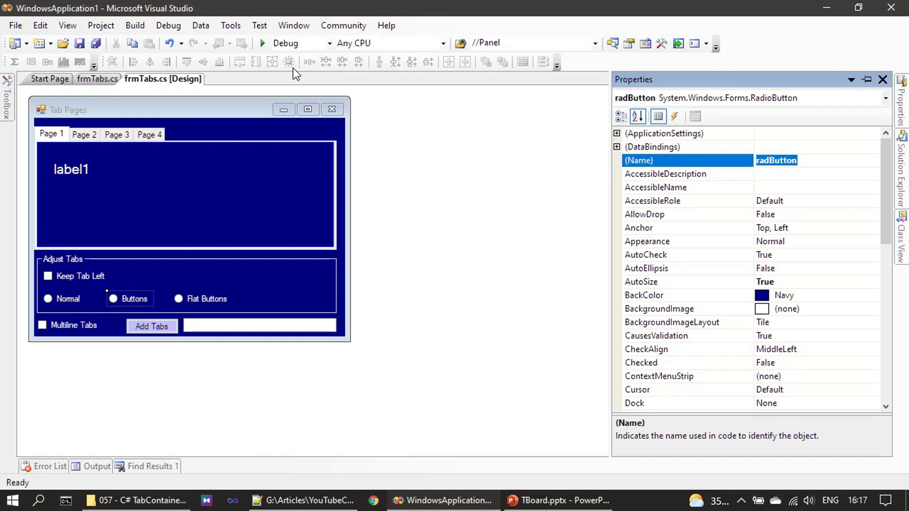
click(101, 81)
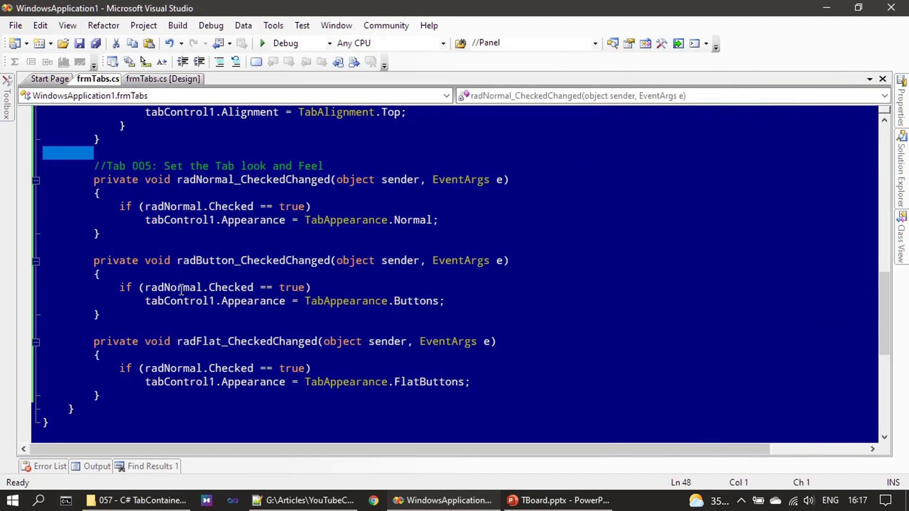
Step: Change radButton_CheckedChanged's condition from radNormal to radButton and save
double_click(179, 287)
text(radButton)
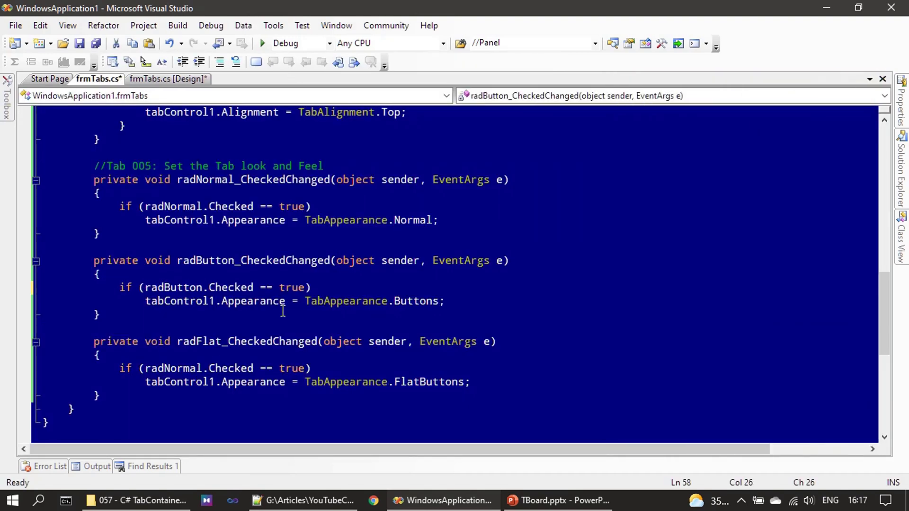
key(ctrl+s)
Step: Change radFlat_CheckedChanged's condition from radNormal to radFlat
double_click(199, 344)
drag(178, 345, 223, 342)
key(ctrl+c)
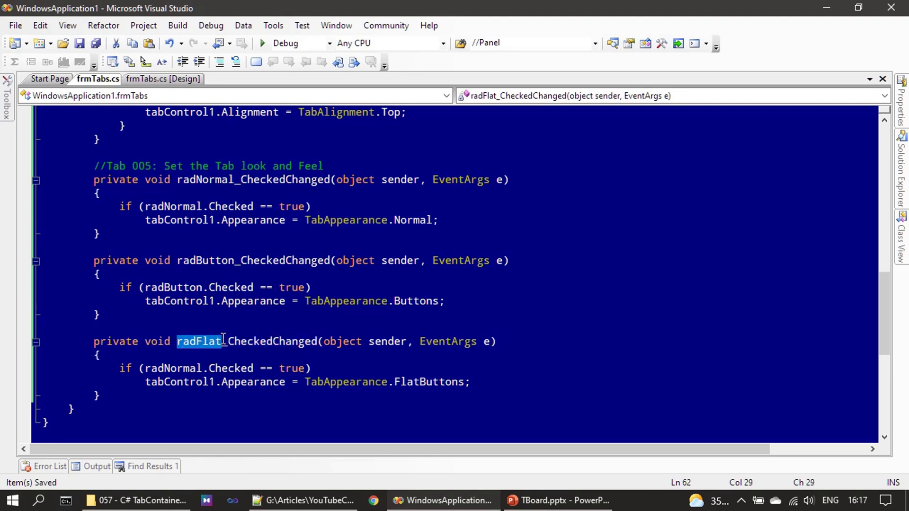
double_click(174, 381)
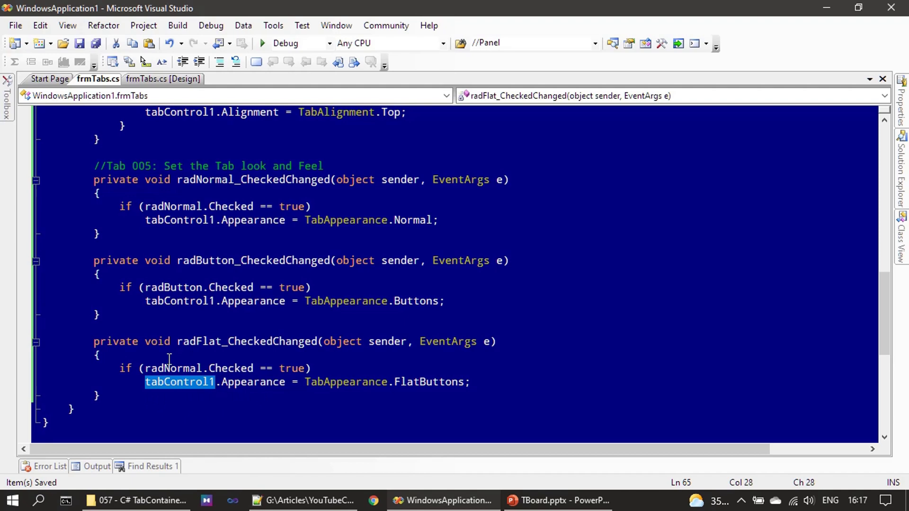
double_click(175, 368)
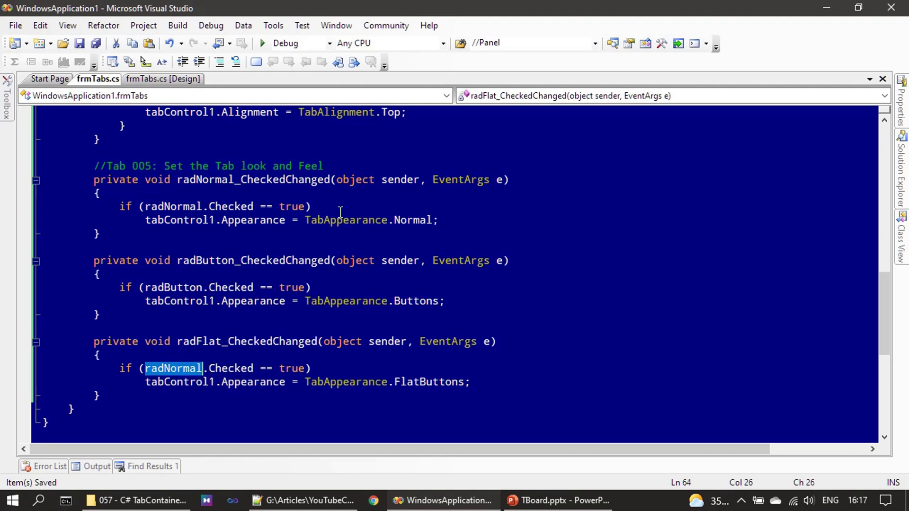
key(ctrl+v)
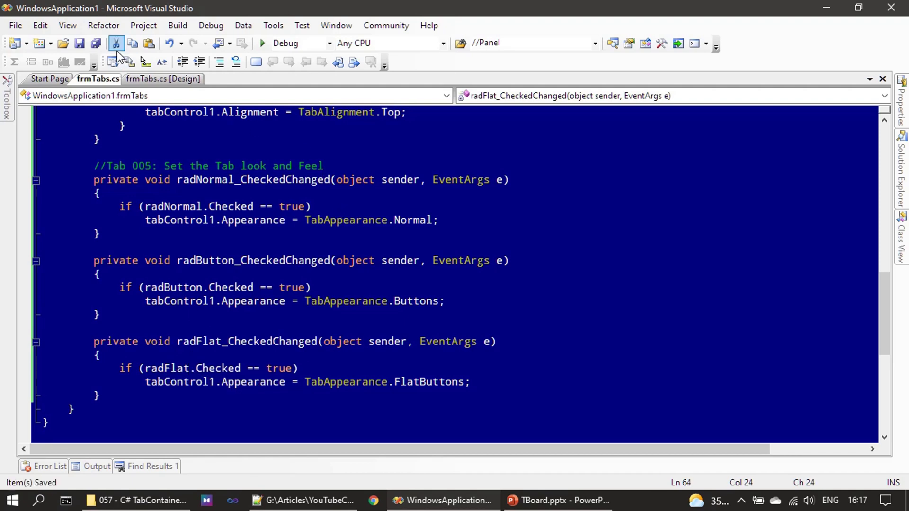
Step: Run the app, switch to Buttons style, and browse Pages 2–4
click(263, 43)
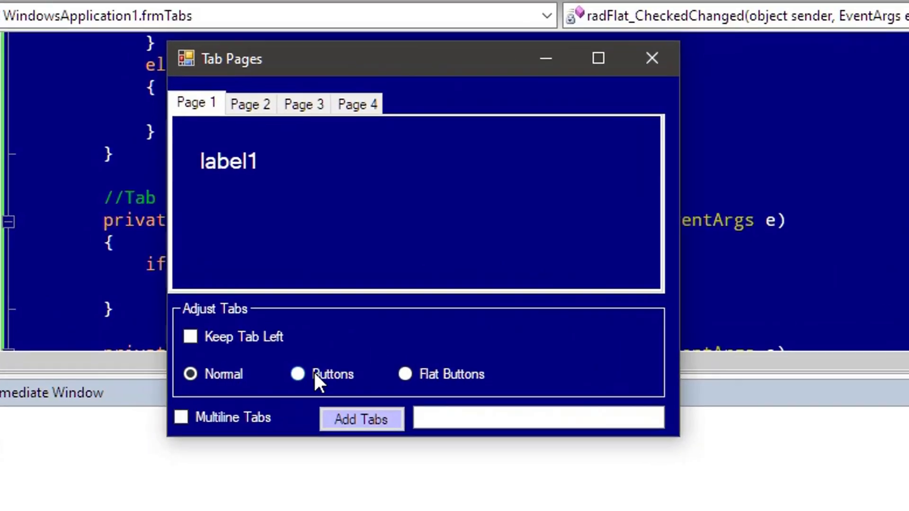
click(198, 314)
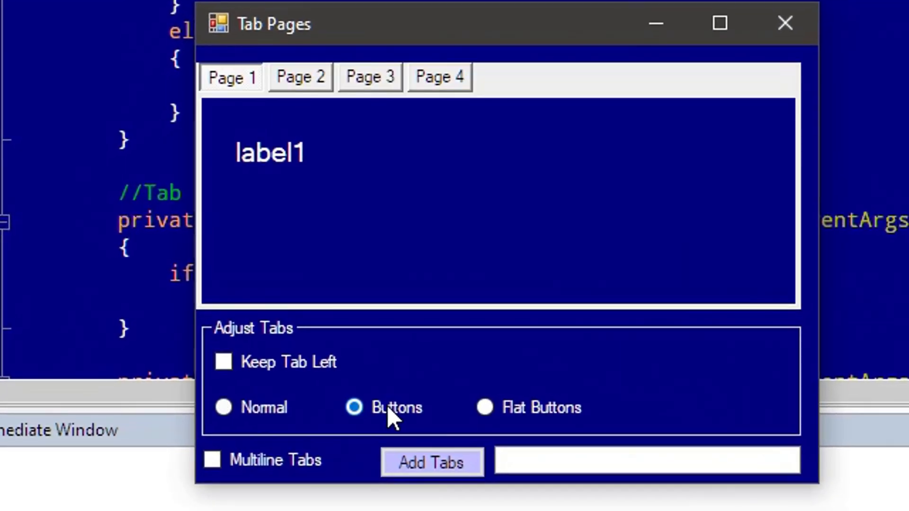
click(328, 79)
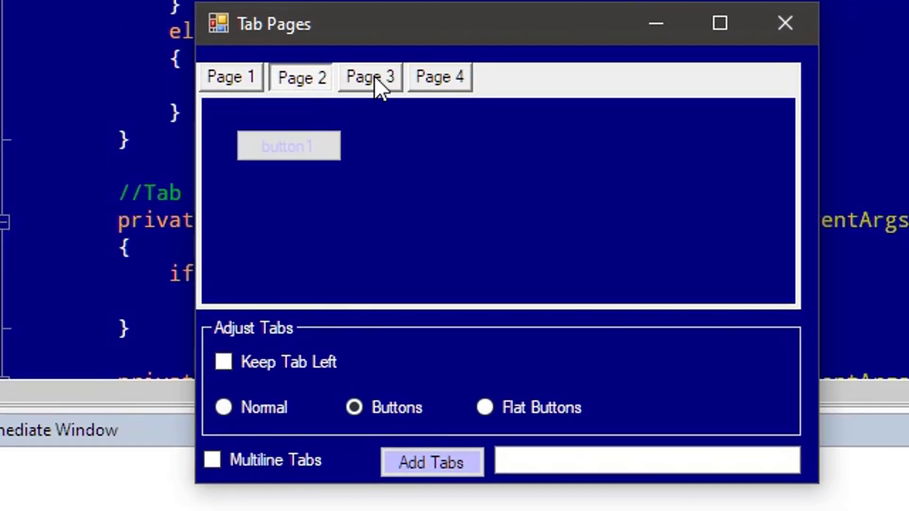
click(374, 77)
click(435, 82)
click(310, 79)
Step: Switch the tabs to Flat Buttons style and browse Pages 3, 4 and 1
click(549, 414)
click(399, 76)
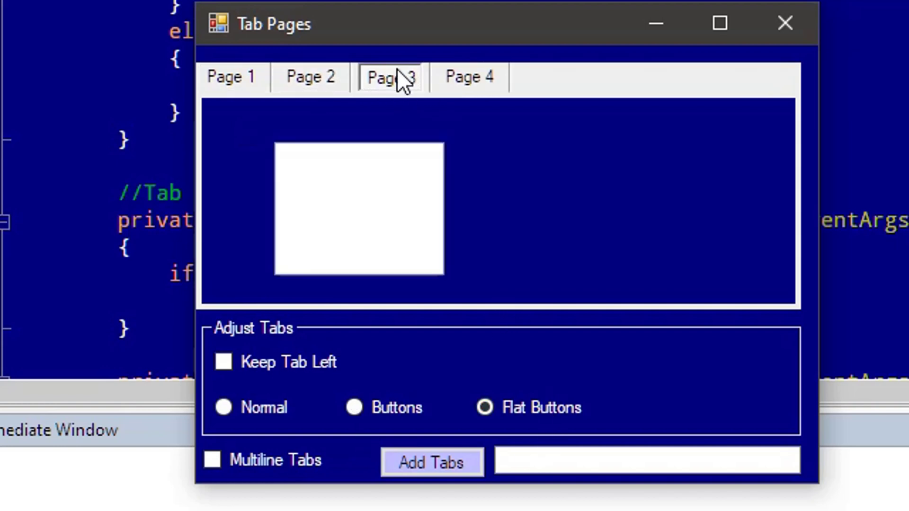
click(487, 81)
click(238, 89)
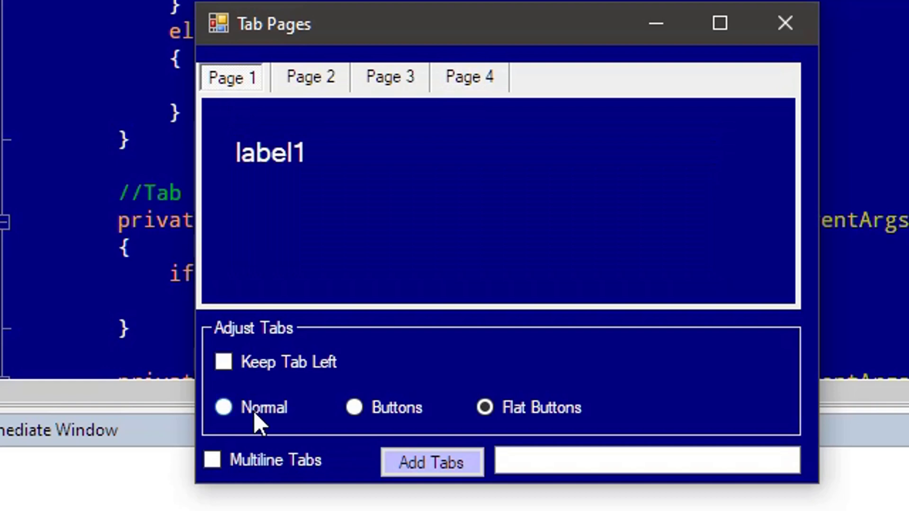
Step: Move the tabs to the left and retest the Buttons and Flat Buttons styles across pages
click(222, 362)
click(216, 175)
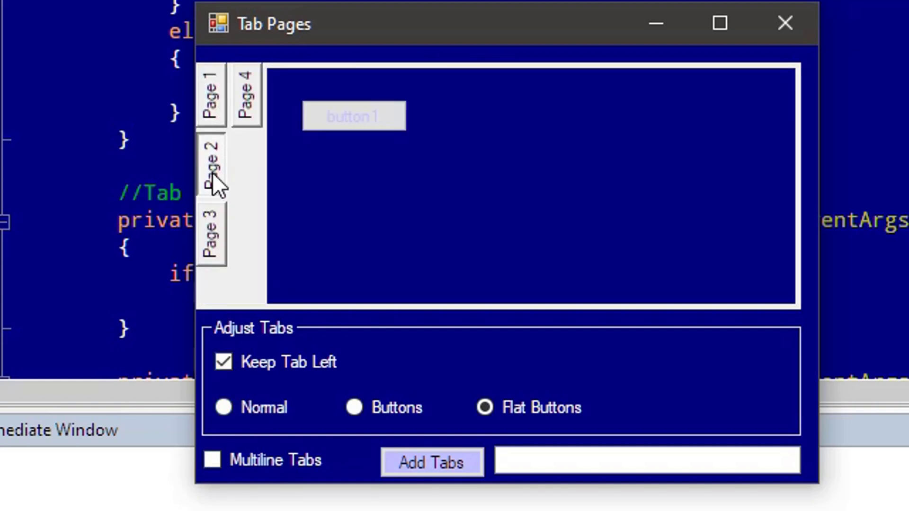
click(209, 236)
click(377, 405)
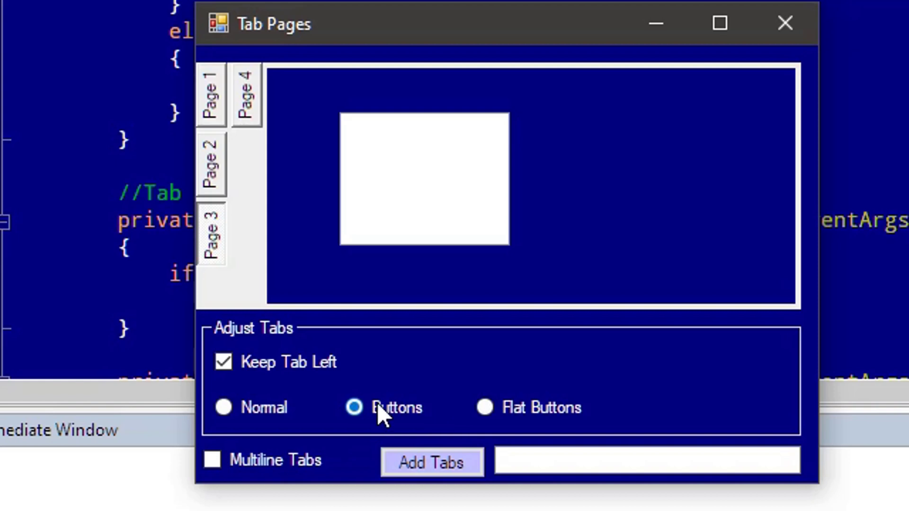
click(504, 404)
click(217, 150)
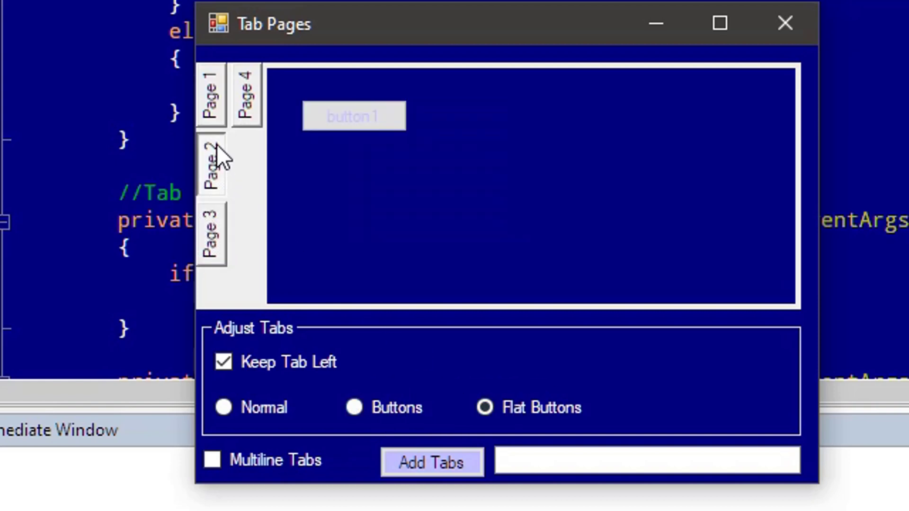
click(222, 104)
Step: Close the Tab Pages window to stop debugging and return to frmTabs.cs
click(787, 27)
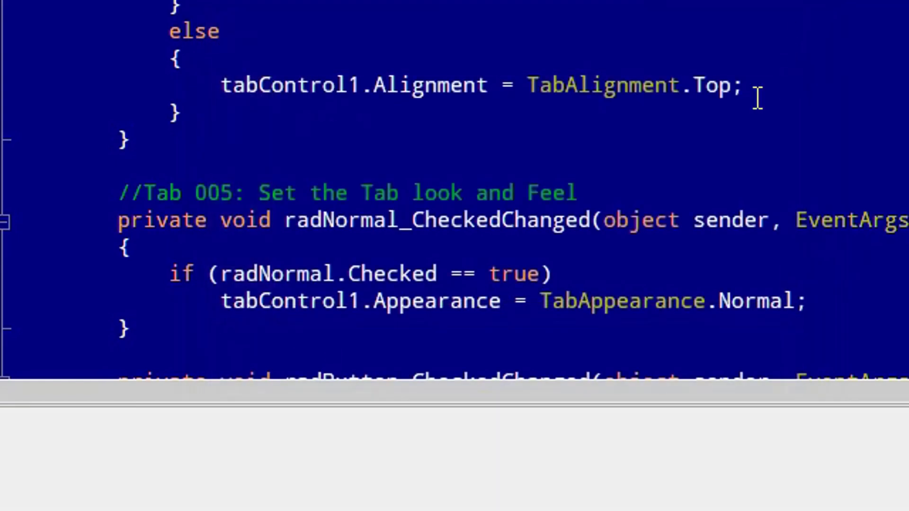